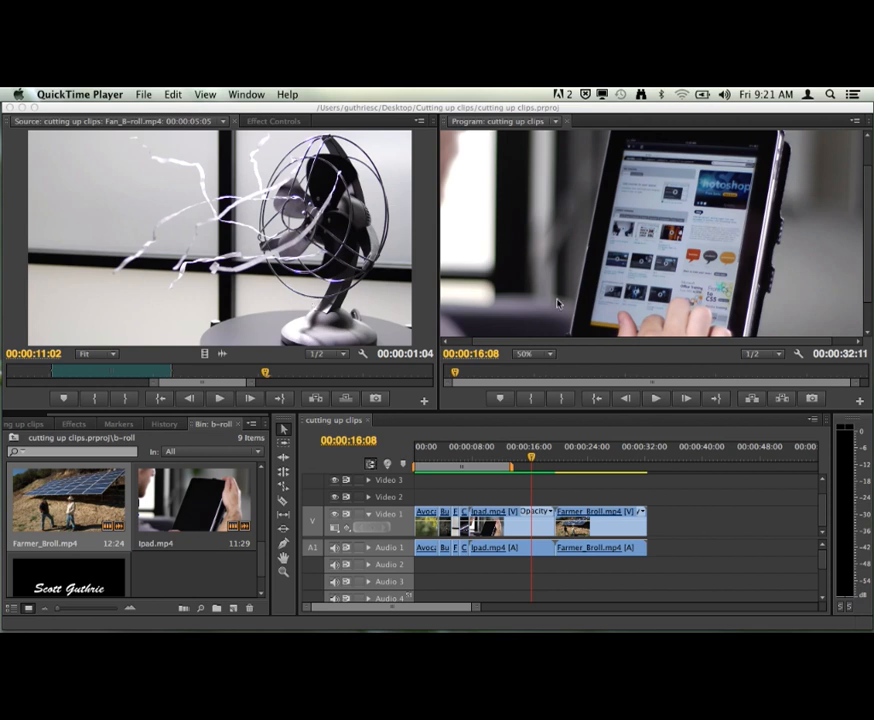
Step: Scrub the playhead through the sequence and park it at 00:00:23:24
left_click(531, 459)
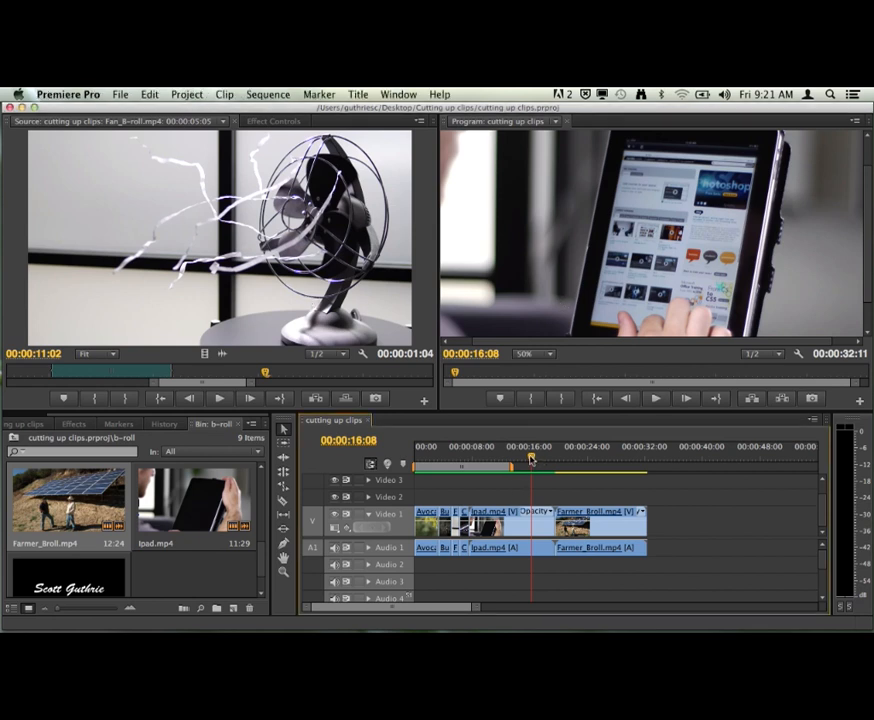
left_click(442, 455)
left_click_drag(442, 455, 584, 457)
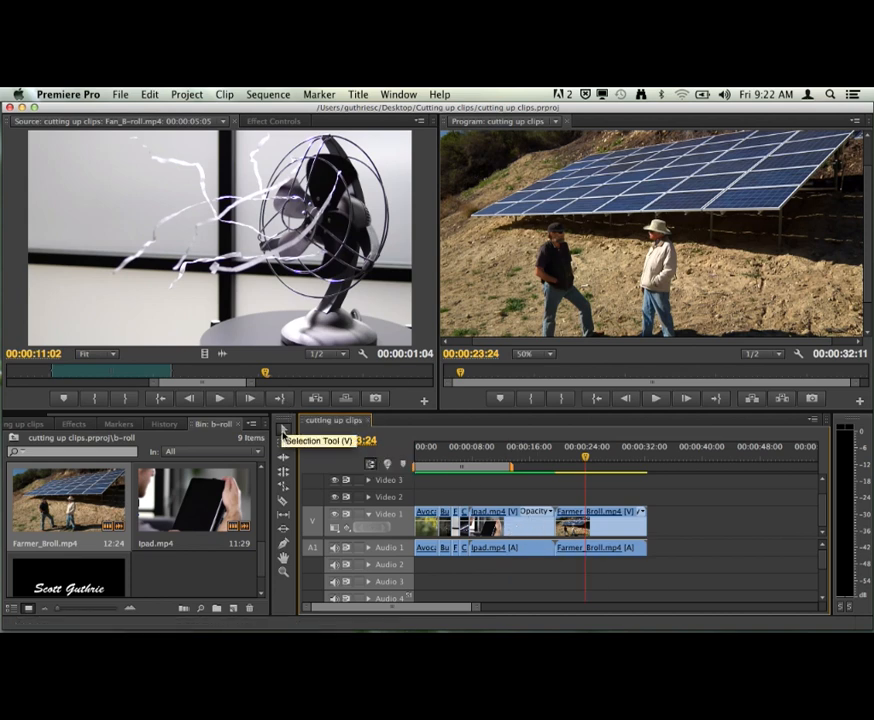
Step: With the Selection tool, move the Ipad.mp4 video to Video 2, and Farmer_Broll.mp4 to Video 3 and Audio 3
left_click(283, 431)
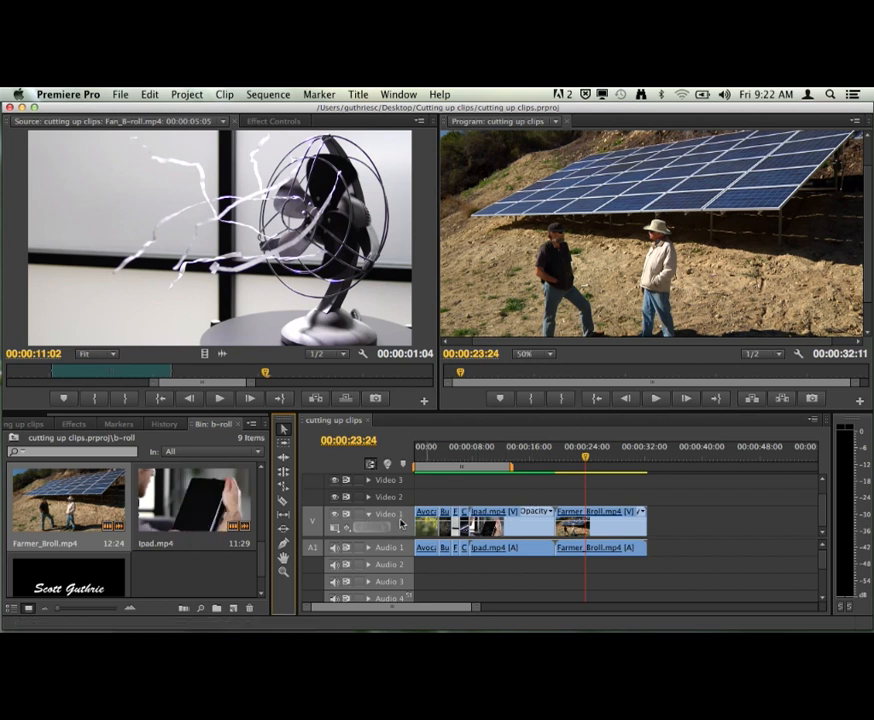
left_click(535, 511)
left_click(535, 499)
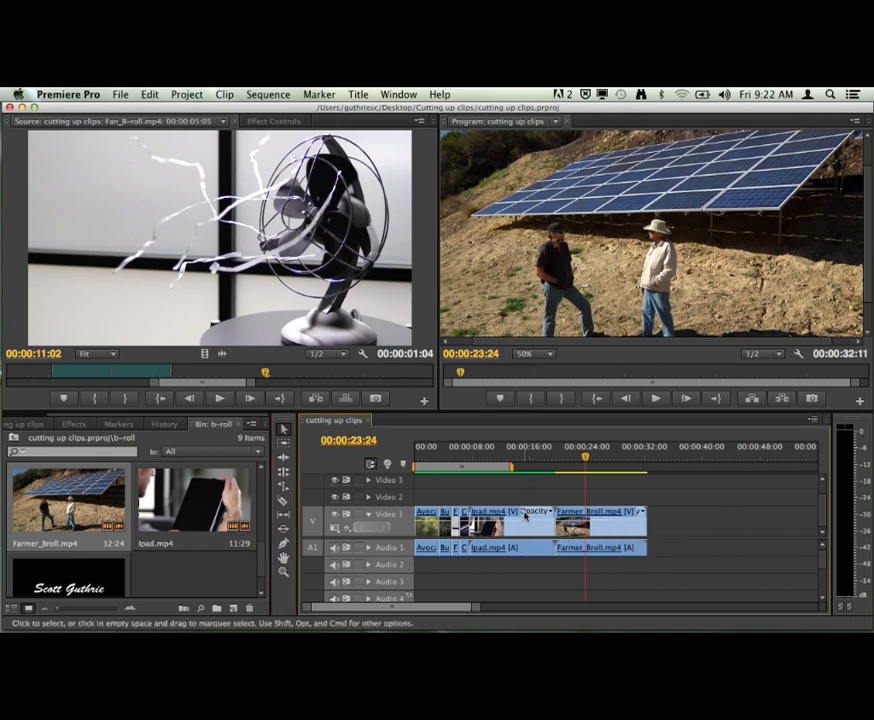
left_click(525, 512)
left_click(525, 496)
left_click_drag(500, 514, 500, 498)
left_click_drag(583, 511, 592, 482)
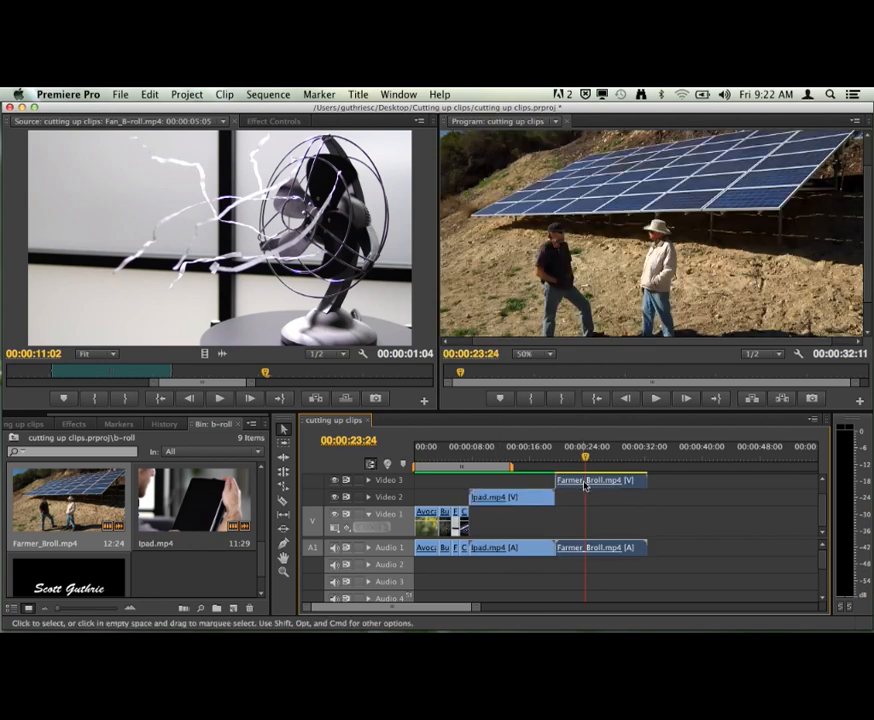
left_click_drag(590, 543, 588, 589)
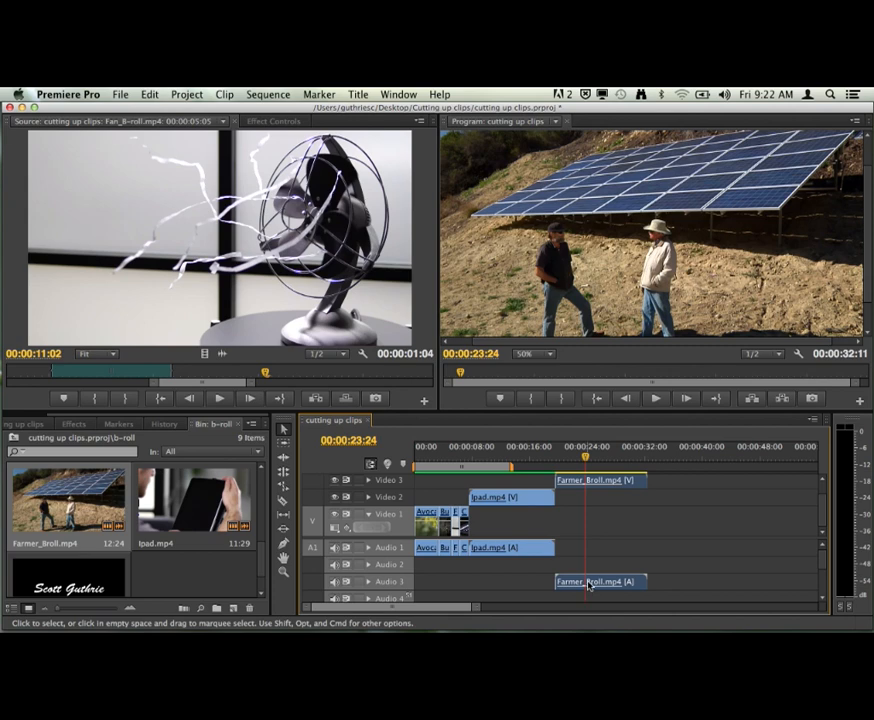
Step: Return the Farmer_Broll.mp4 and Ipad.mp4 clips to Video 1 and Audio 1 at their original times
left_click_drag(508, 497, 520, 520)
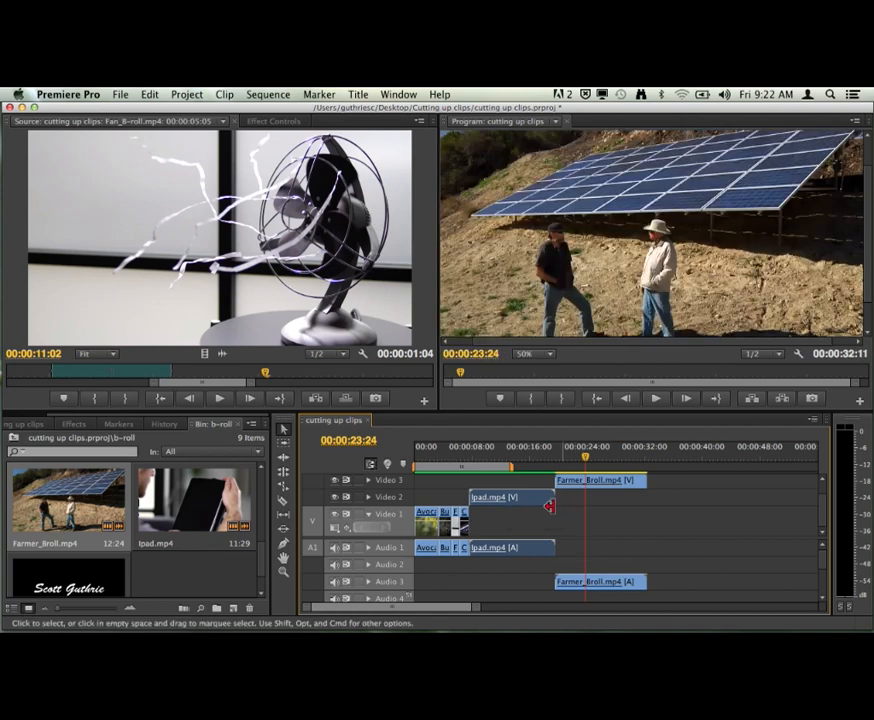
left_click(604, 485)
left_click_drag(604, 485, 595, 550)
left_click_drag(510, 497, 512, 538)
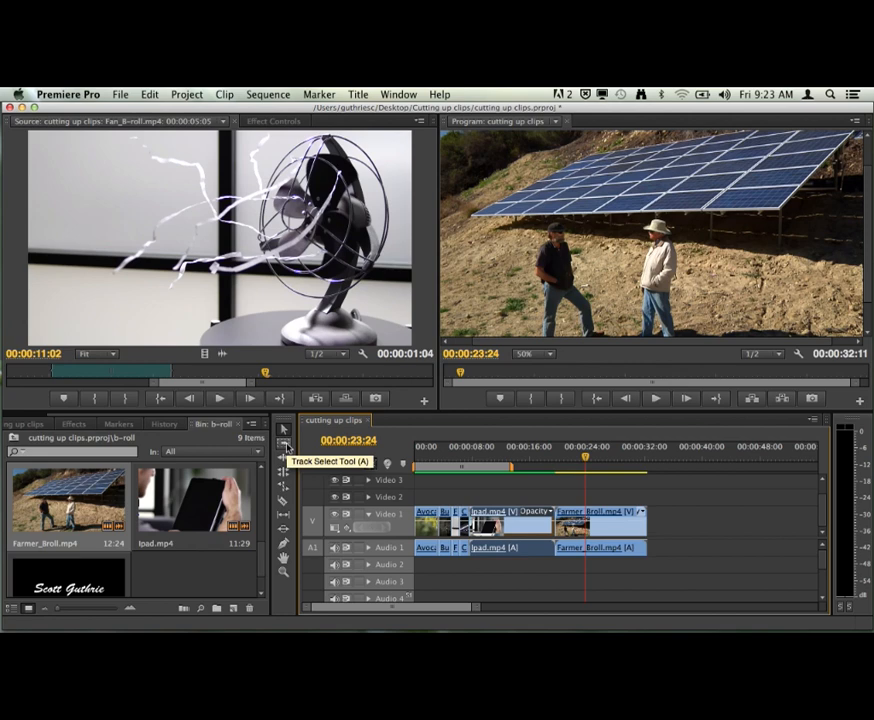
Step: Use Track Select on the second Video 1 clip to move it and all following clips later in time and back
left_click(285, 446)
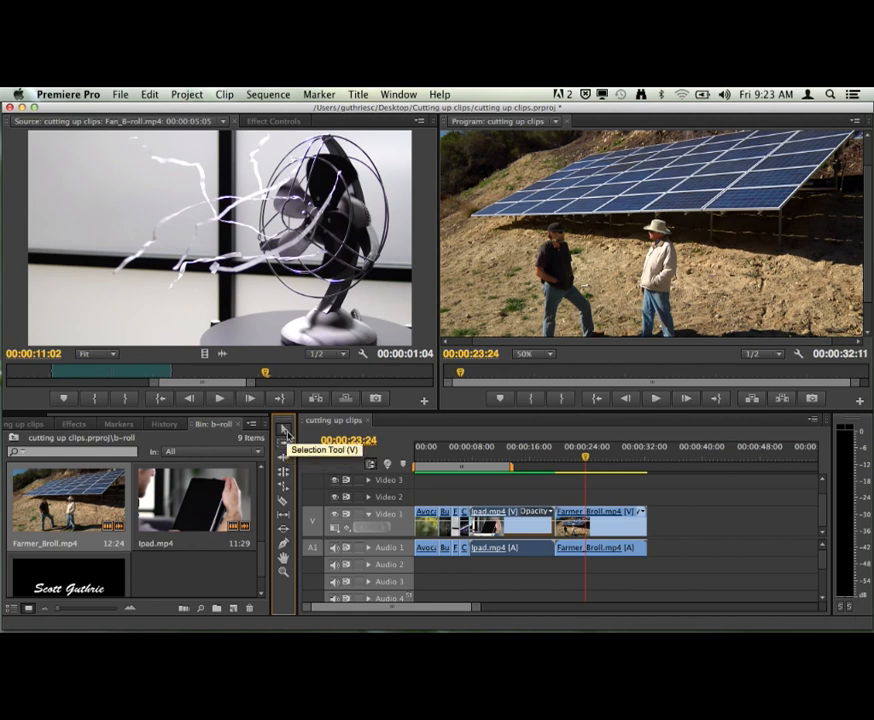
left_click(284, 428)
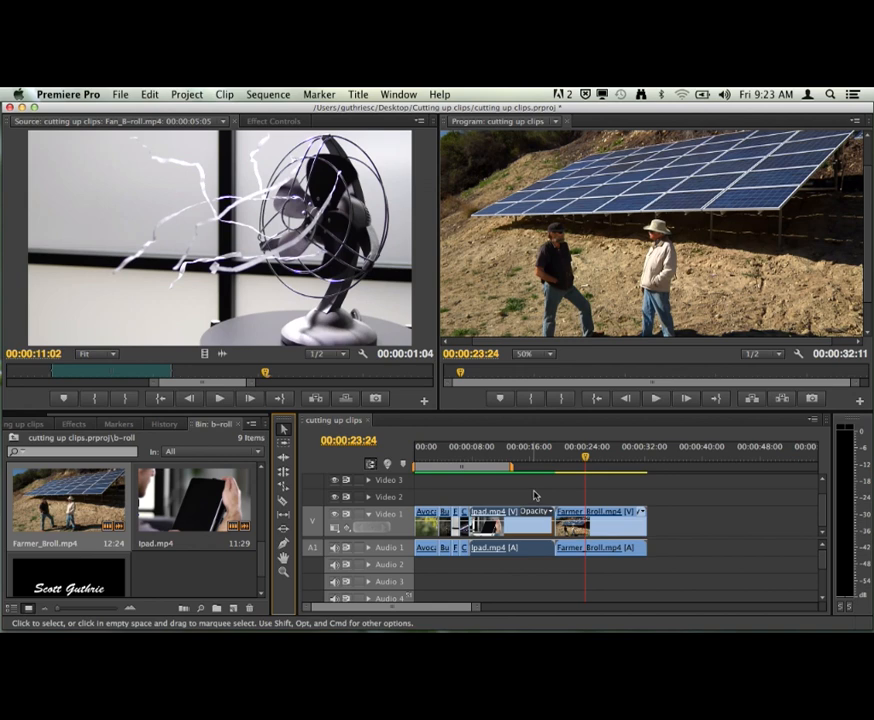
key("a")
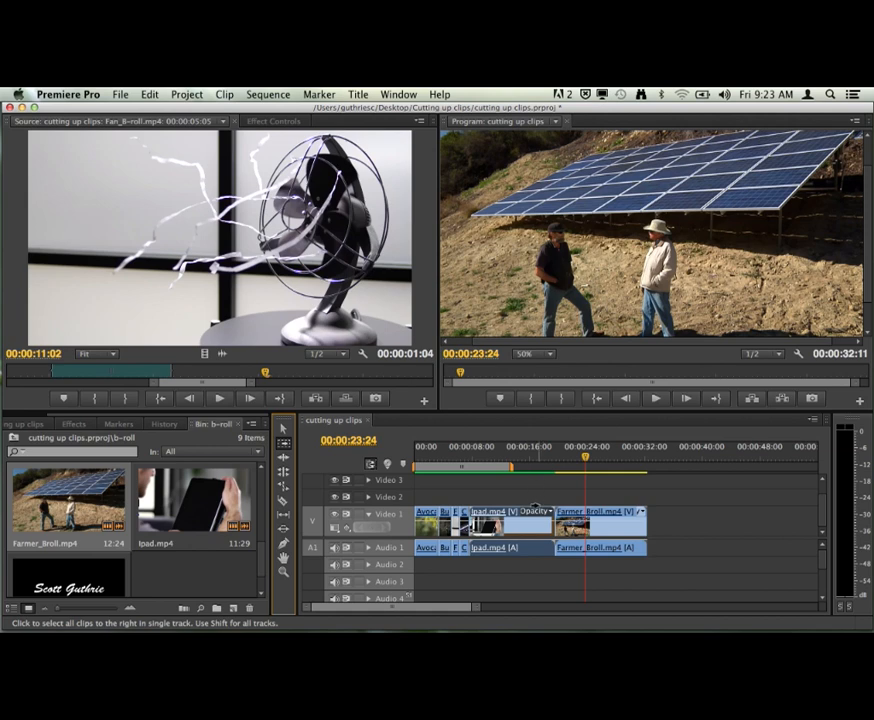
left_click(560, 512)
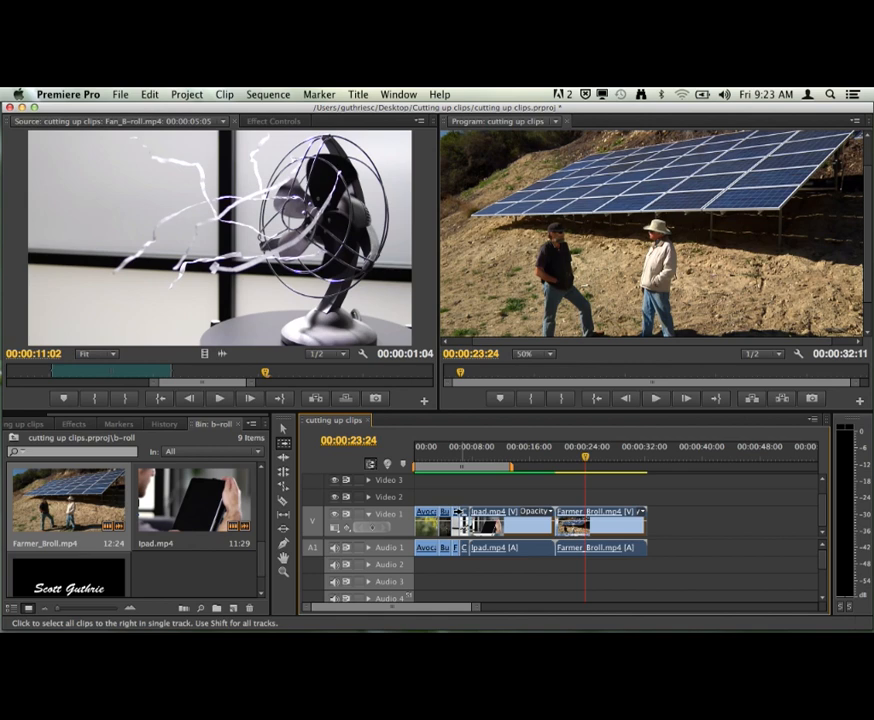
left_click(446, 512)
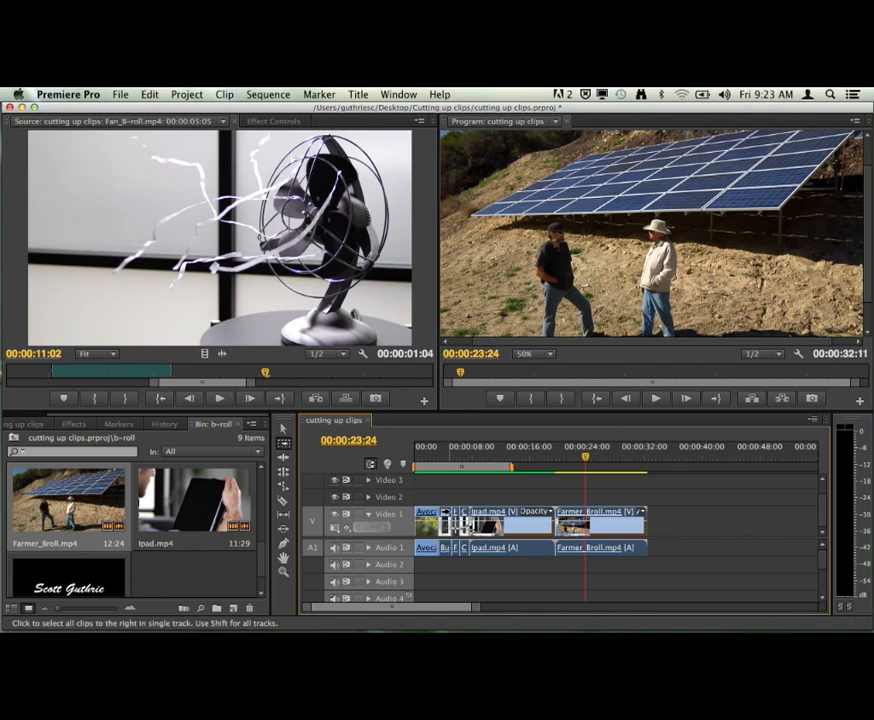
left_click_drag(446, 512, 478, 514)
left_click_drag(494, 521, 452, 521)
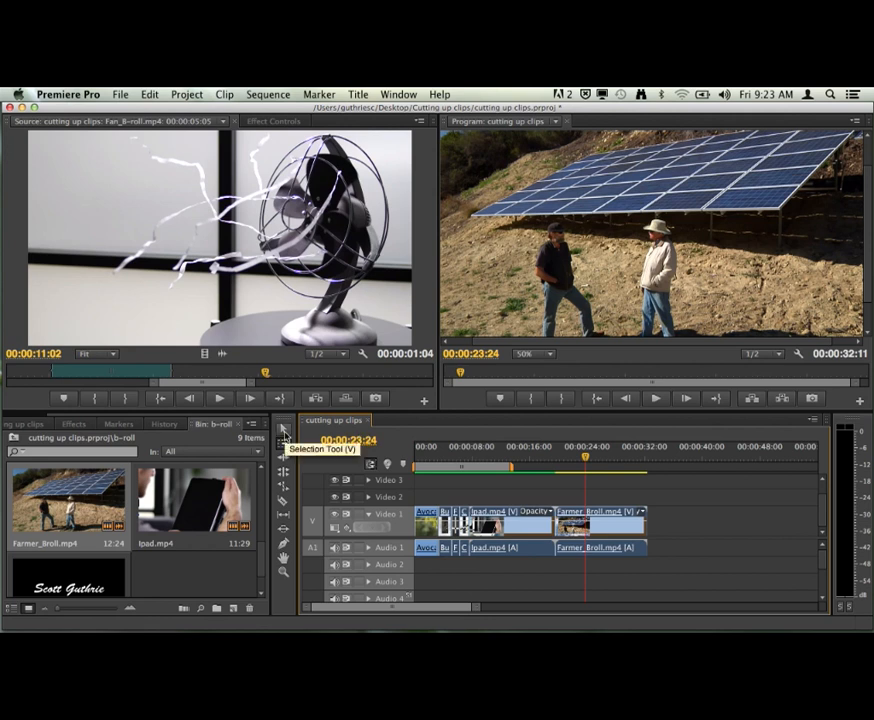
Step: Move the Ipad.mp4 video to Video 2, and use Track Select to shift the fourth and following Video 1 clips later in time
left_click(519, 514)
left_click_drag(519, 514, 521, 505)
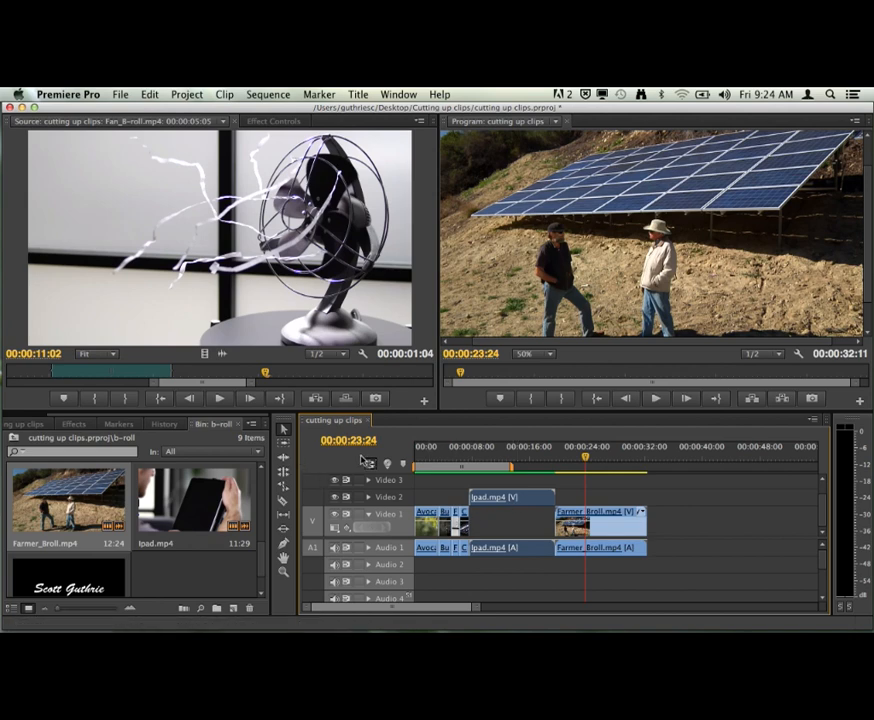
key("a")
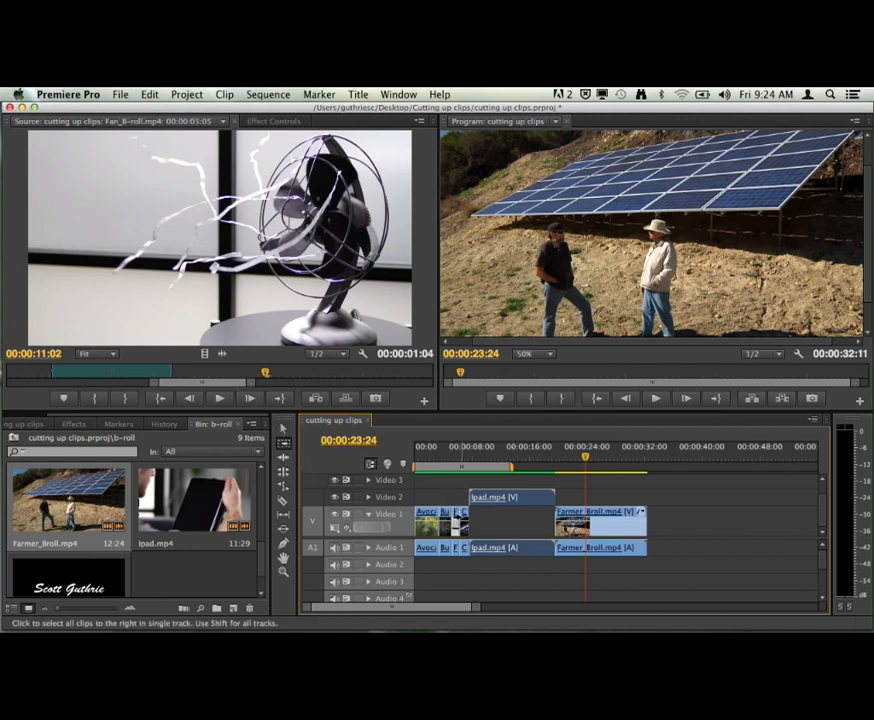
left_click(464, 518)
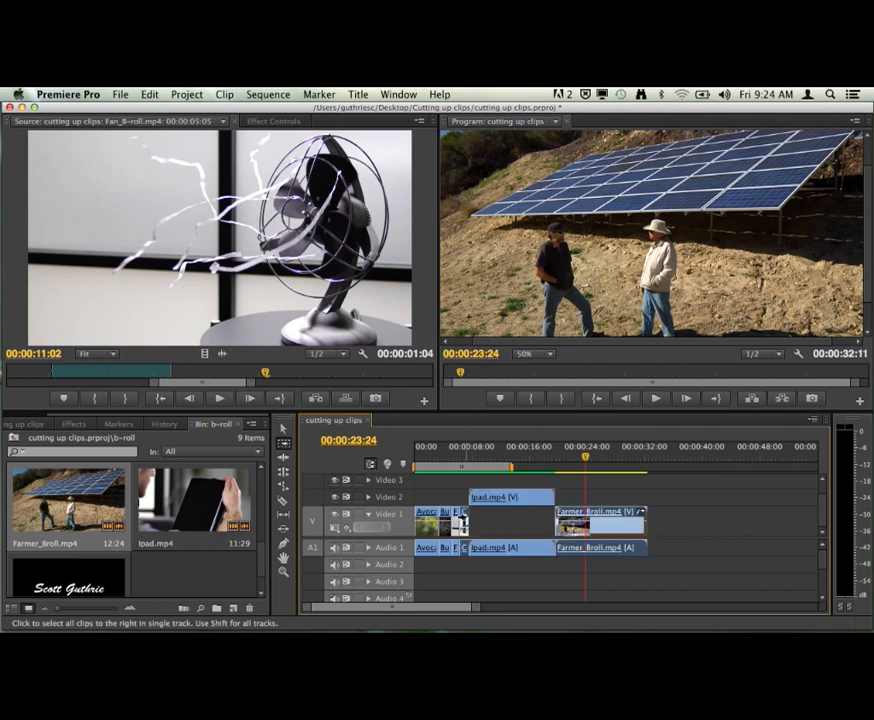
mouse_move(460, 518)
left_mouse_down()
mouse_move(558, 523)
mouse_move(474, 521)
left_mouse_up()
mouse_move(614, 517)
left_mouse_down()
mouse_move(638, 518)
mouse_move(630, 511)
left_mouse_up()
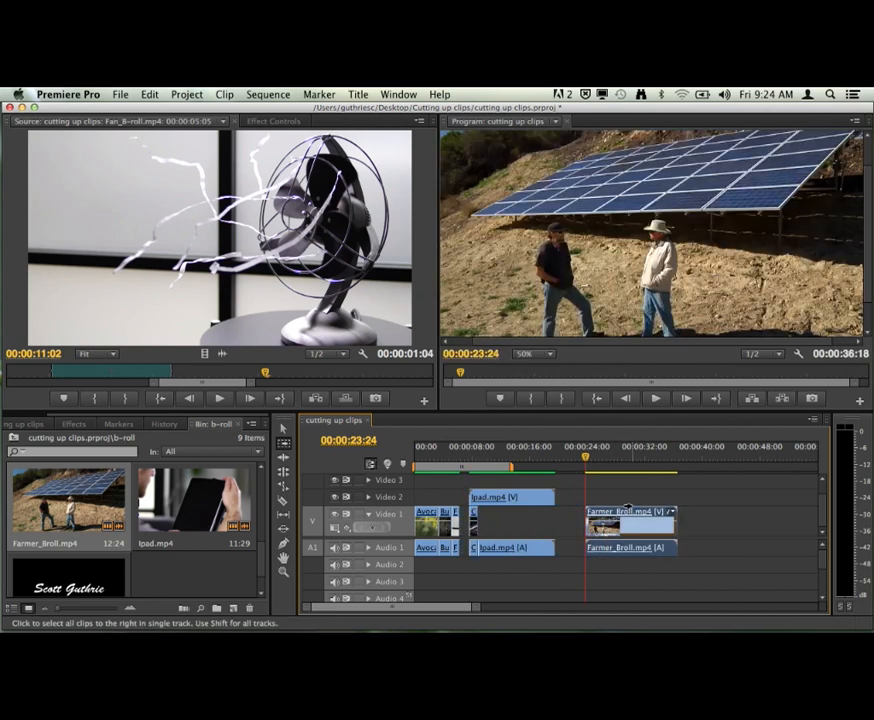
Step: Undo both Track Select shifts and return the Ipad.mp4 video to its gap on Video 1 with the Selection tool
key("super+z")
key("super+z")
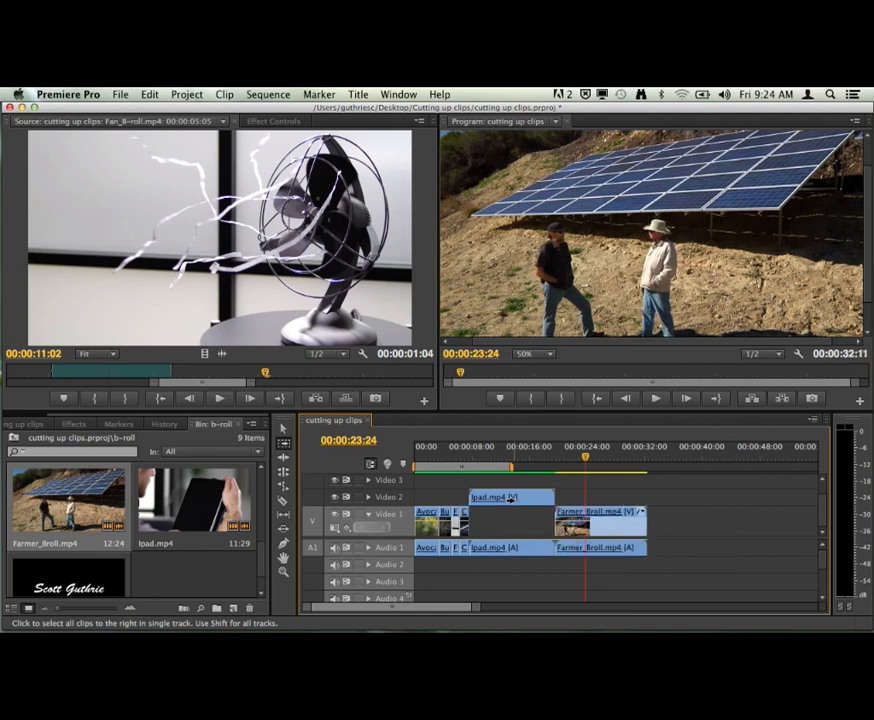
left_click(283, 428)
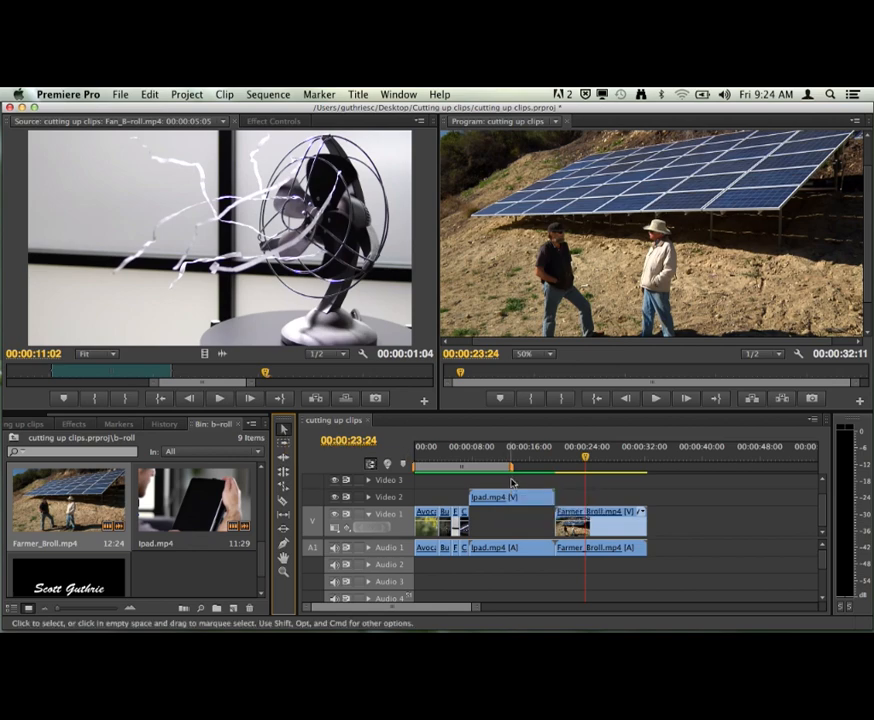
left_click_drag(512, 497, 523, 514)
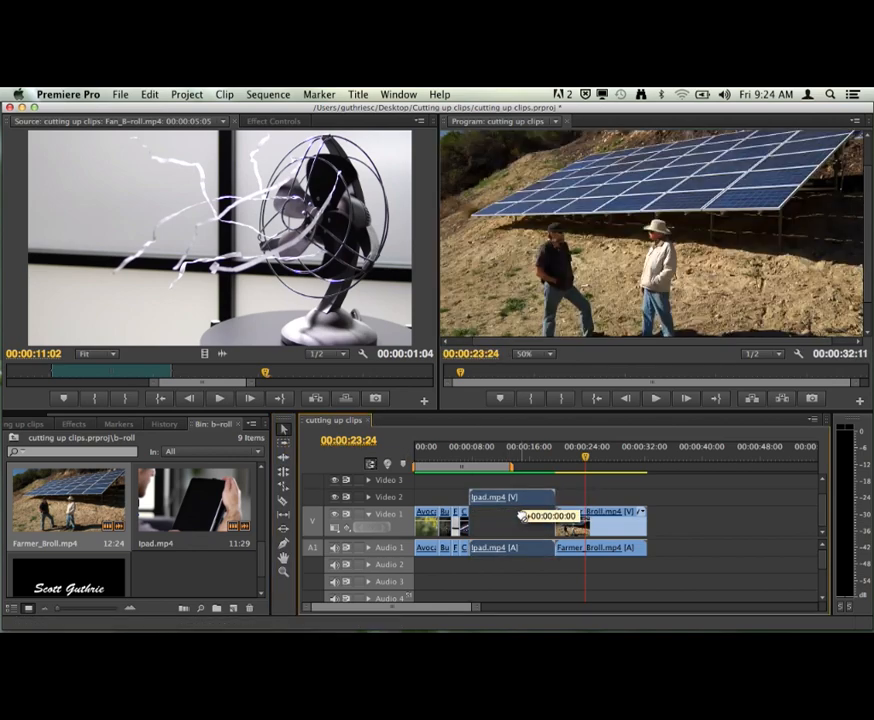